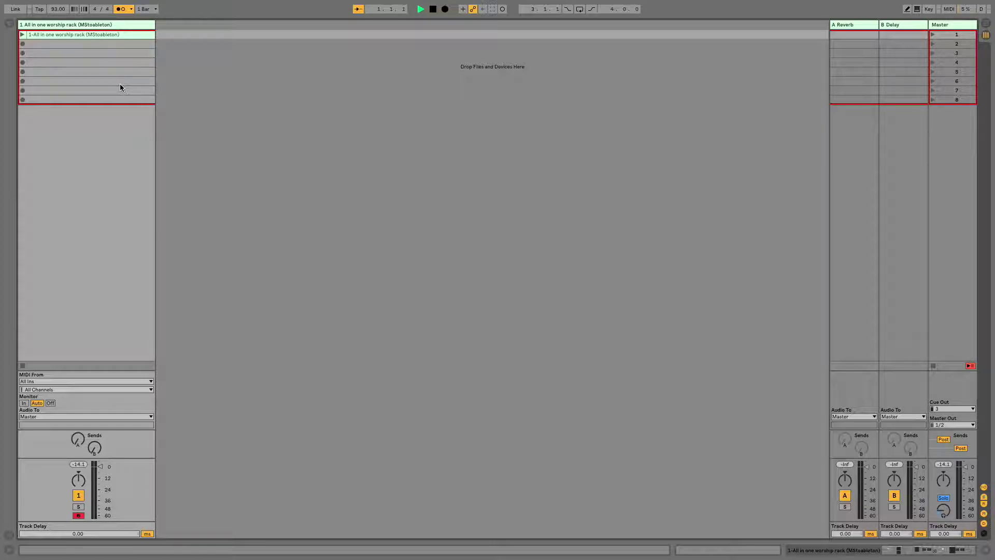
Step: Show the pad track's device chain with Chord, Buzzy Sampler Pad, Utility and Auto Filter
key("shift+Tab")
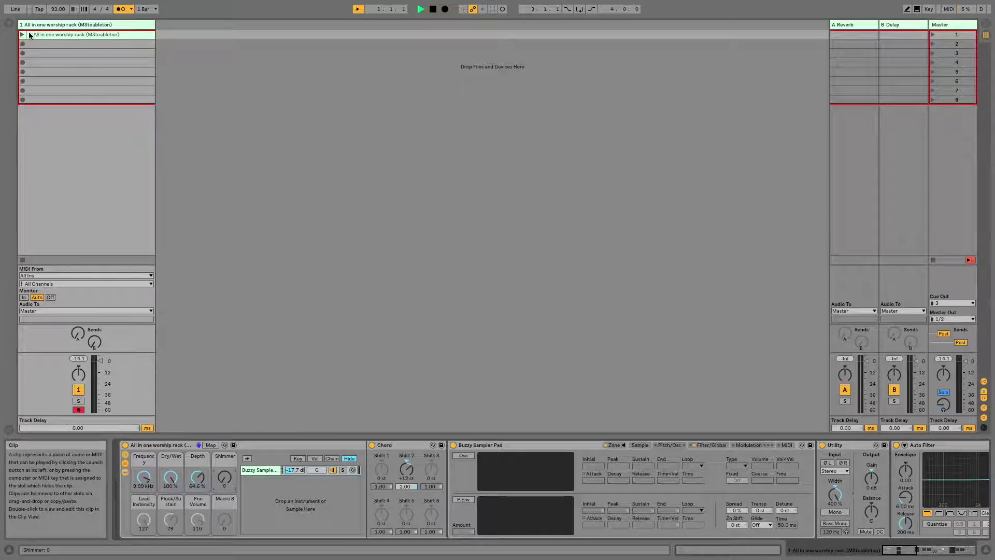
Step: Open the pad clip's notes with the velocity lane hidden, then play and stop the clip
double_click(46, 34)
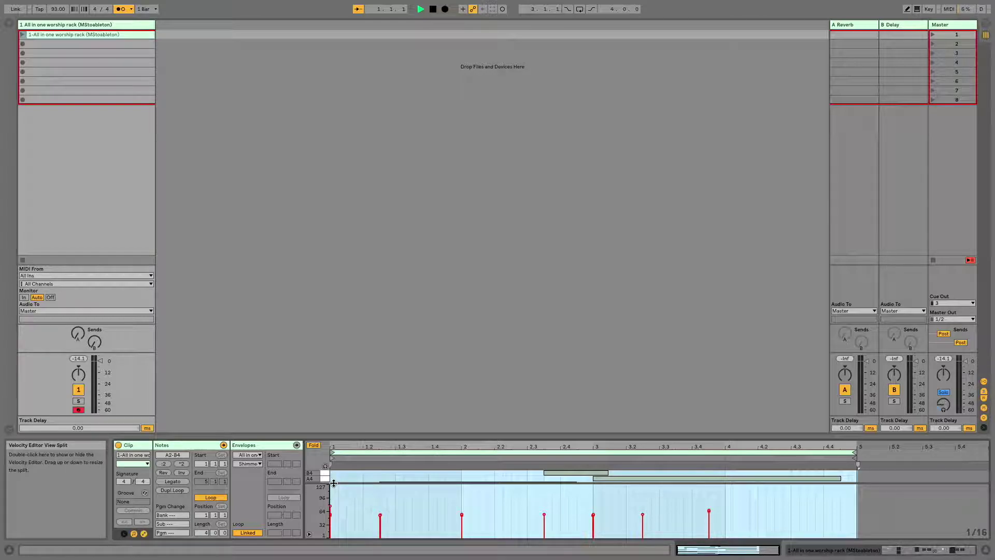
left_click_drag(337, 483, 353, 548)
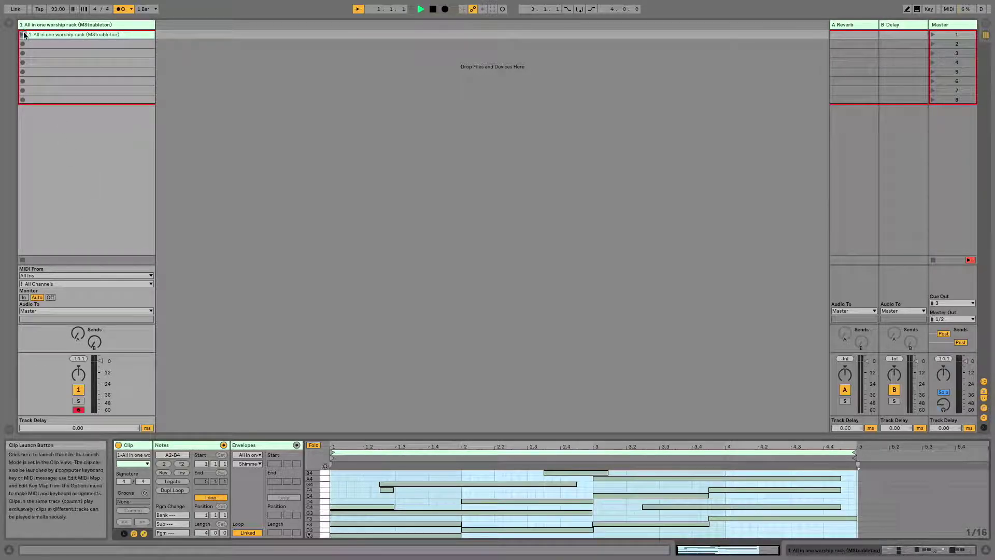
key("Return")
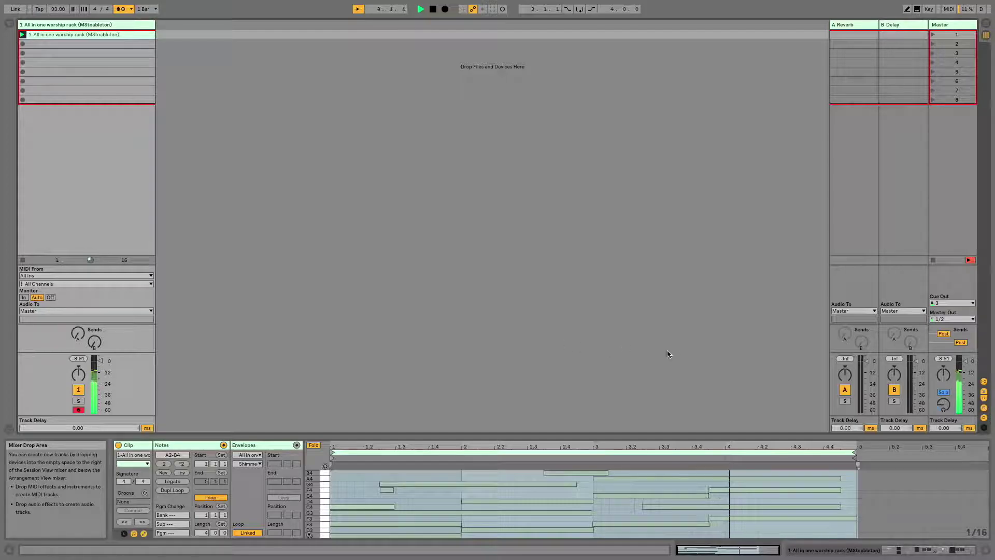
left_click(27, 266)
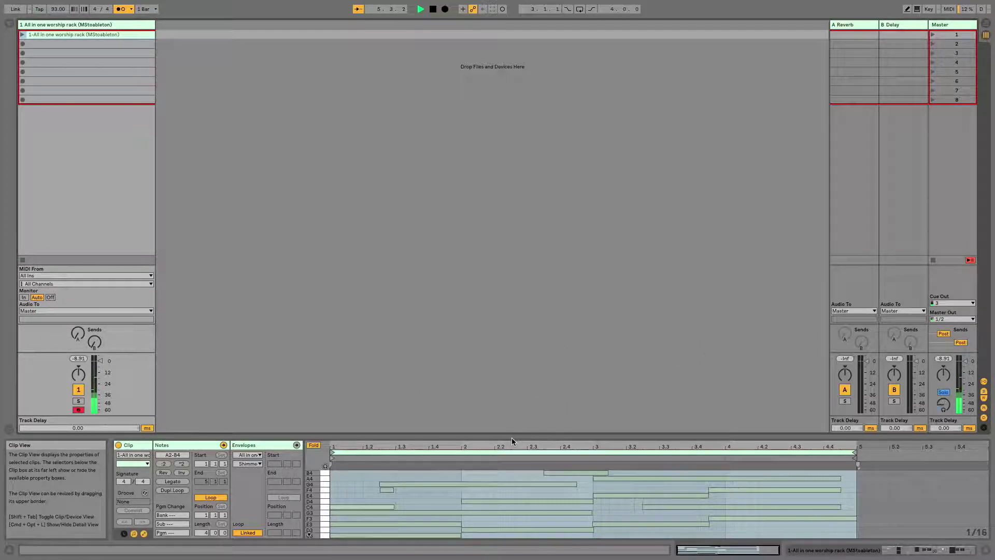
Step: Turn the metronome off, stop playback, enable Automation Arm and reopen the pad clip's notes
key("shift+Tab")
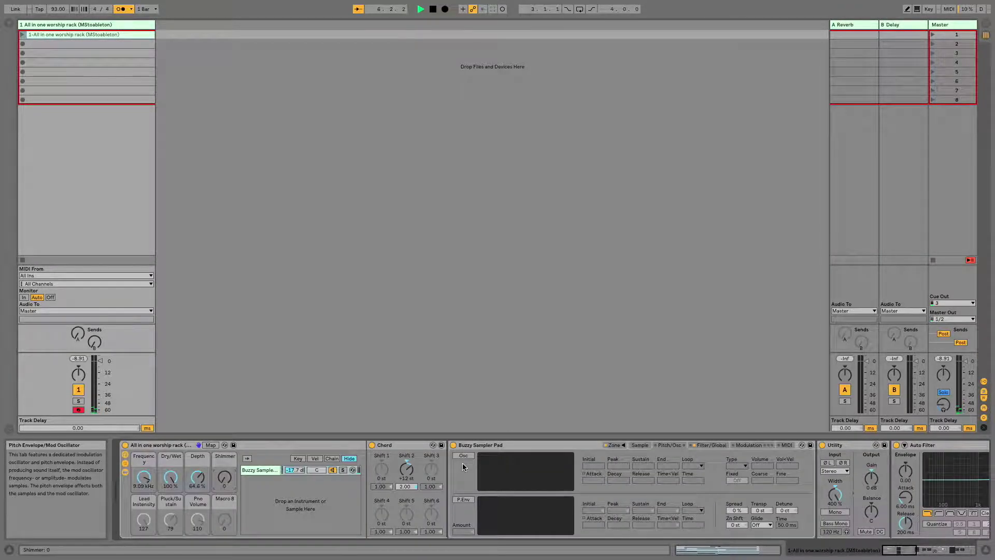
left_click(120, 8)
key("space")
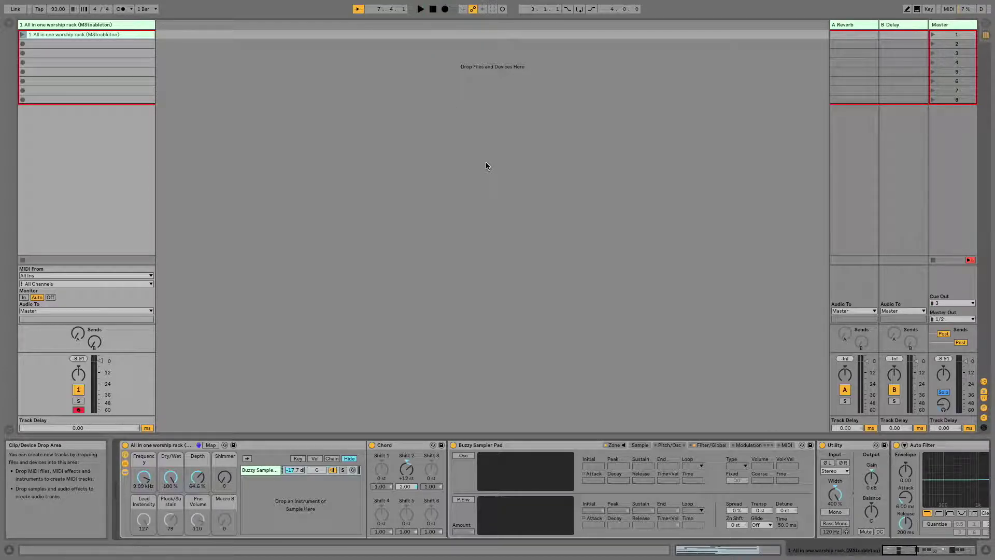
left_click(474, 10)
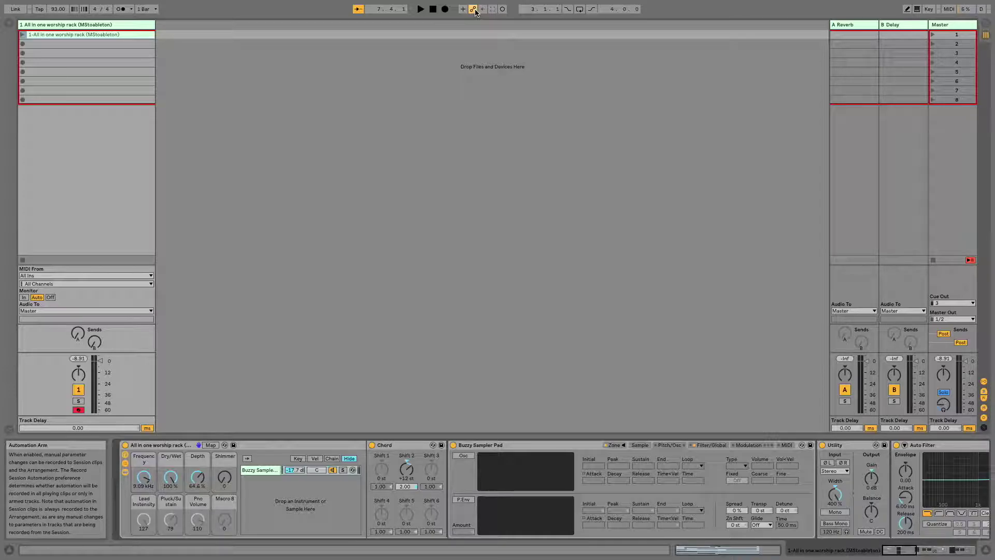
left_click(139, 33)
Step: Apply Dupl.Loop twice to extend the pad clip from 4 to 8 to 16 bars
left_click_drag(455, 434, 455, 137)
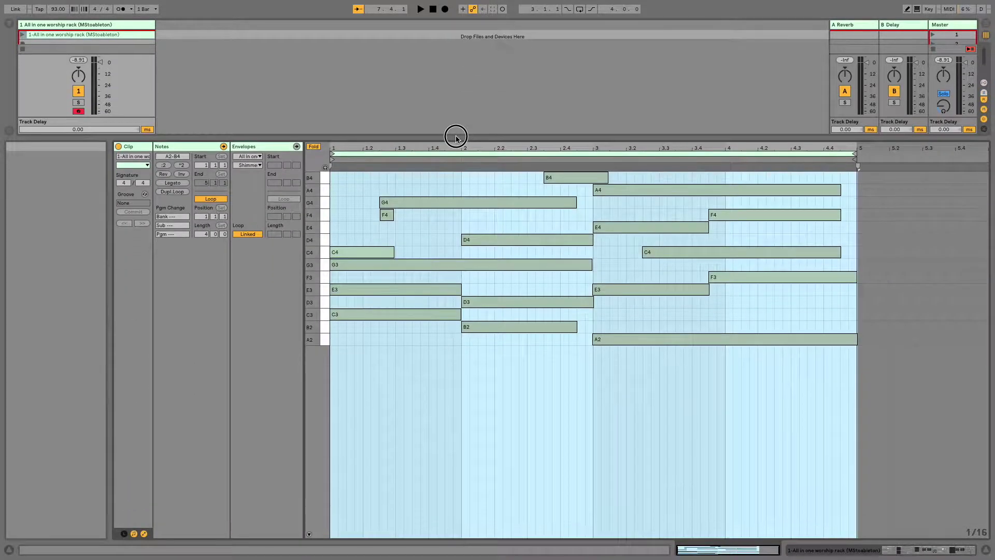
left_click(336, 207)
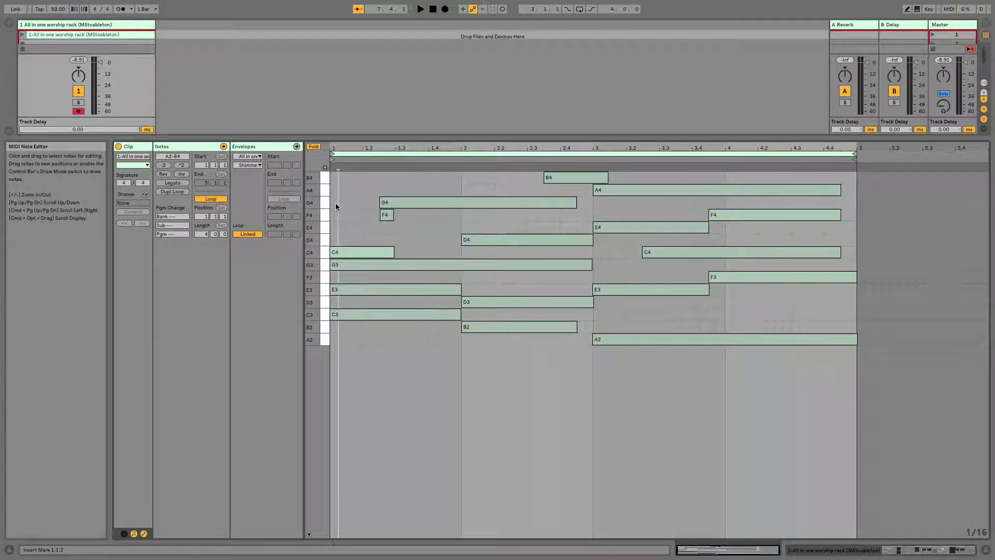
left_click(182, 192)
left_click(181, 191)
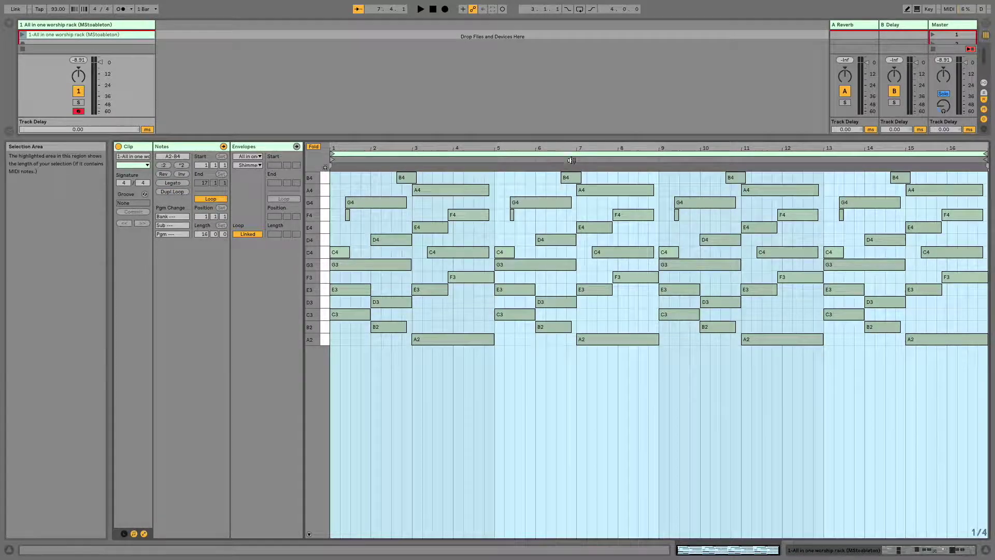
Step: Reopen the clip's notes and resize the detail view to show the 16-bar chord pattern
left_click_drag(581, 144, 276, 249)
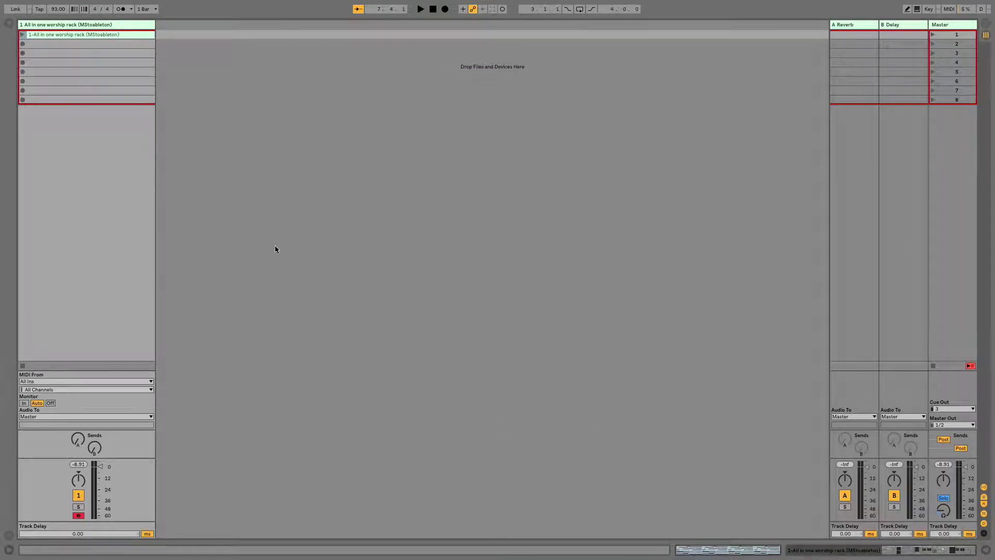
double_click(66, 26)
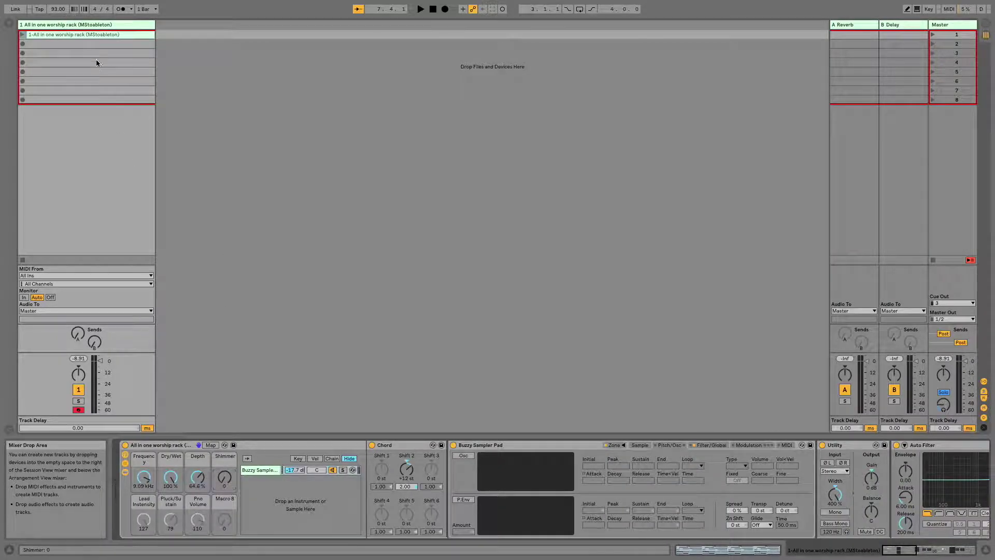
left_click(98, 34)
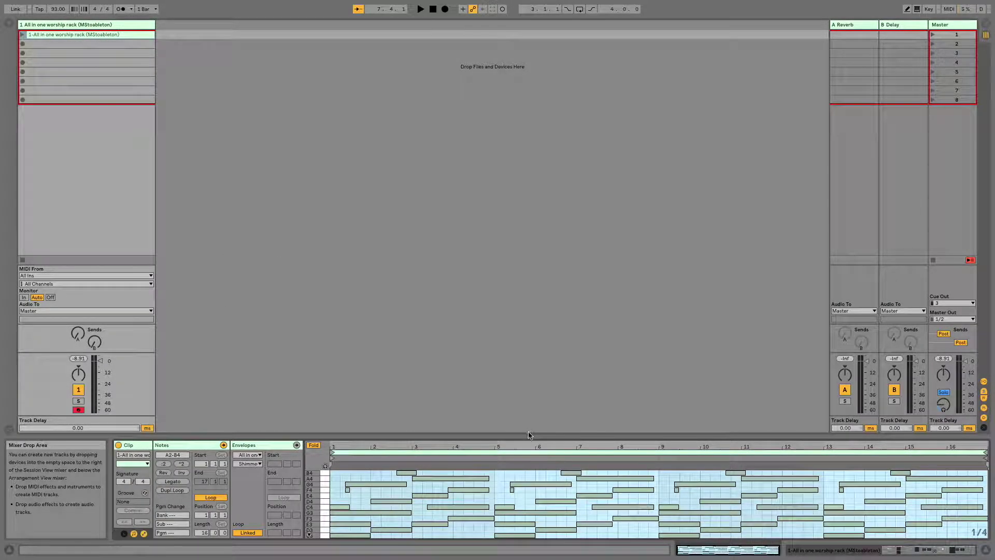
left_click_drag(528, 436, 477, 211)
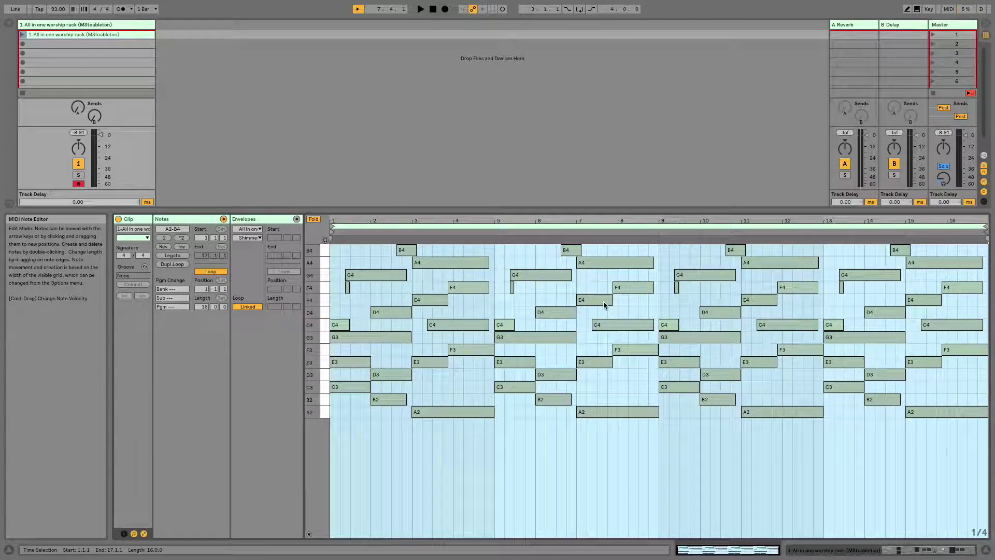
left_click_drag(668, 210, 682, 321)
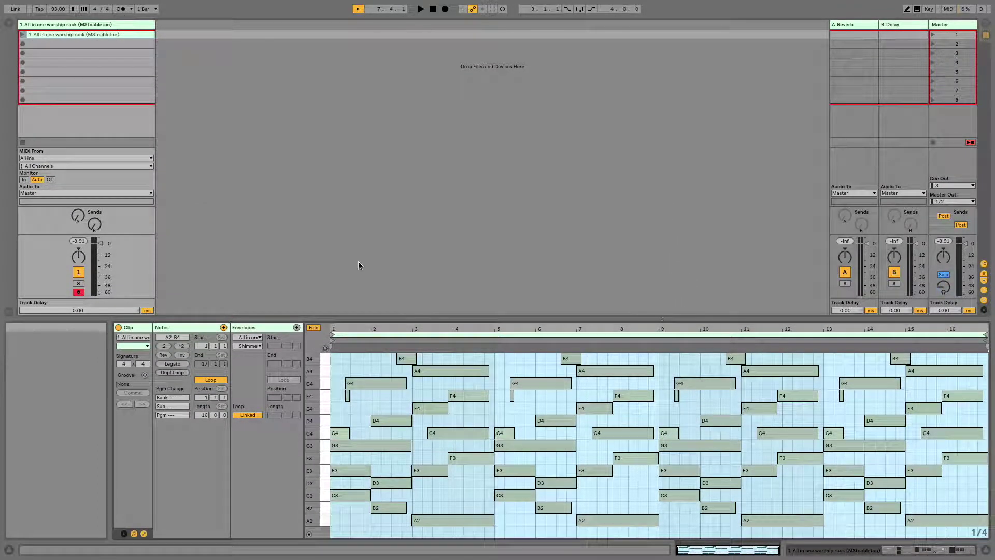
Step: Show the clip's envelope editor, return to the worship rack, and start recording automation
left_click(267, 328)
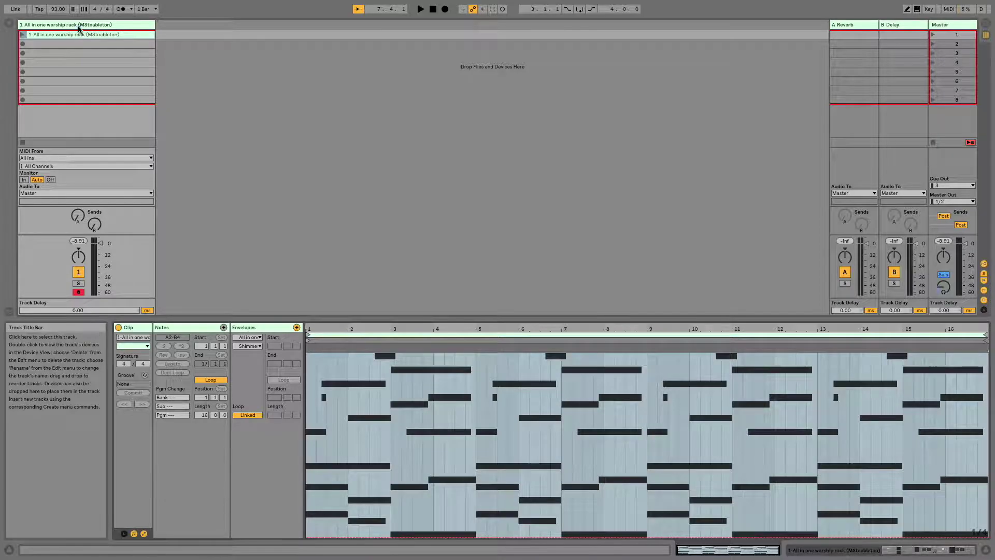
double_click(97, 26)
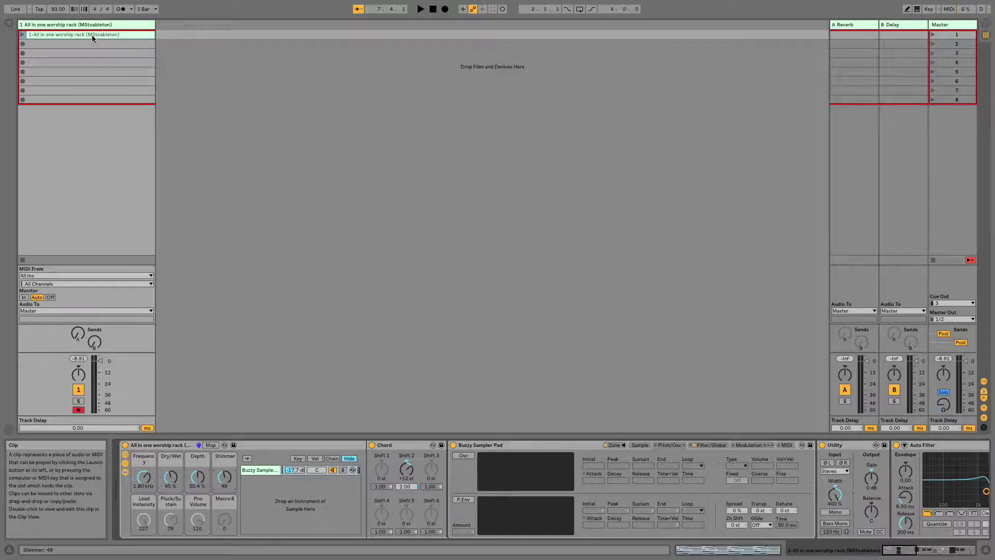
left_click(502, 10)
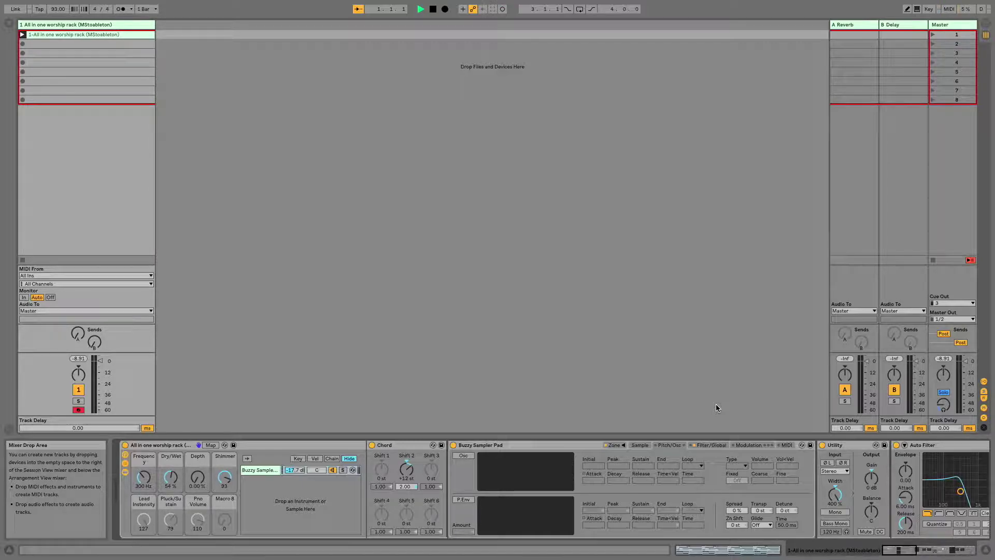
Step: Record another pass of macro moves, ending at Frequency 4.10 kHz, Dry/Wet 57%, Depth 53.1%, Shimmer 38
left_click(503, 8)
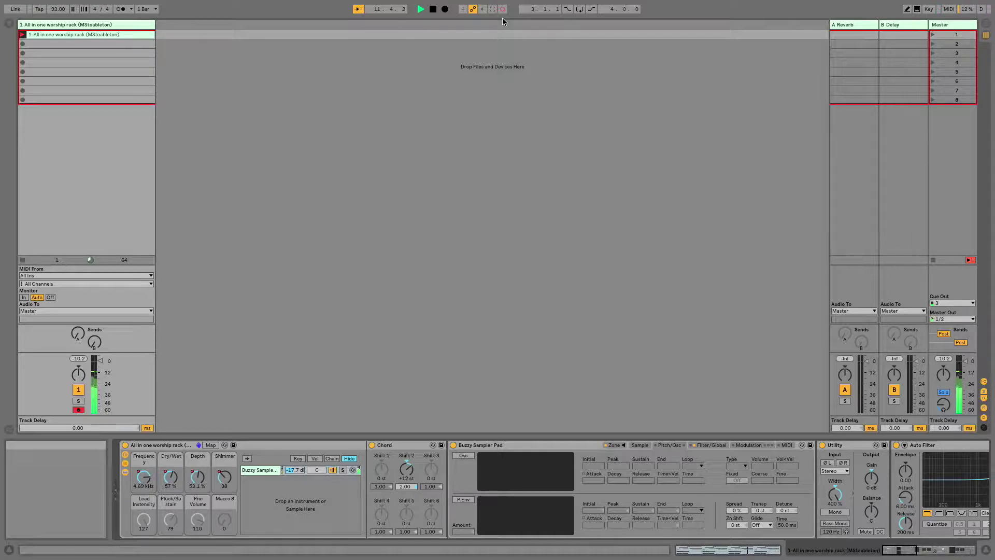
Step: Open the pad clip and view its Frequency, Depth, then Shimmer automation envelopes
double_click(98, 35)
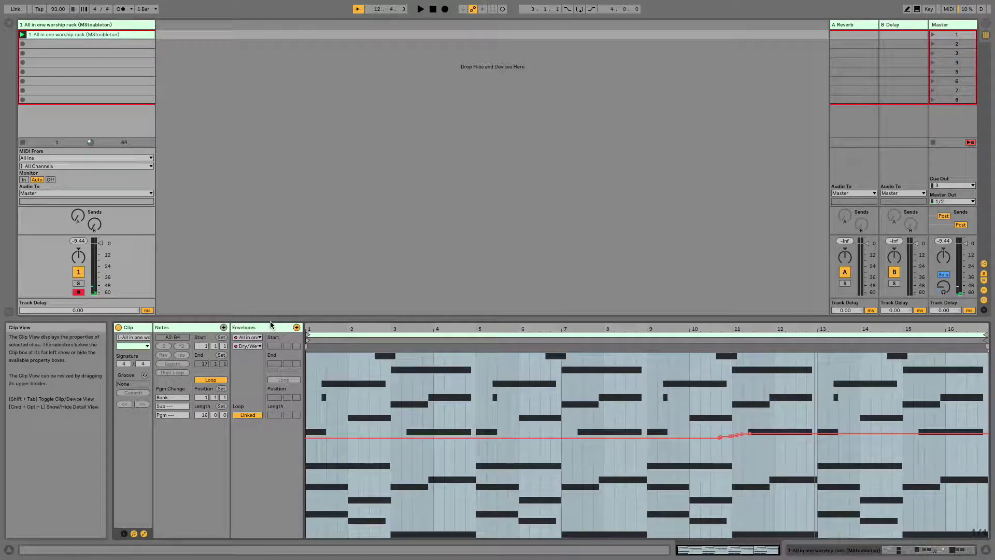
left_click(254, 346)
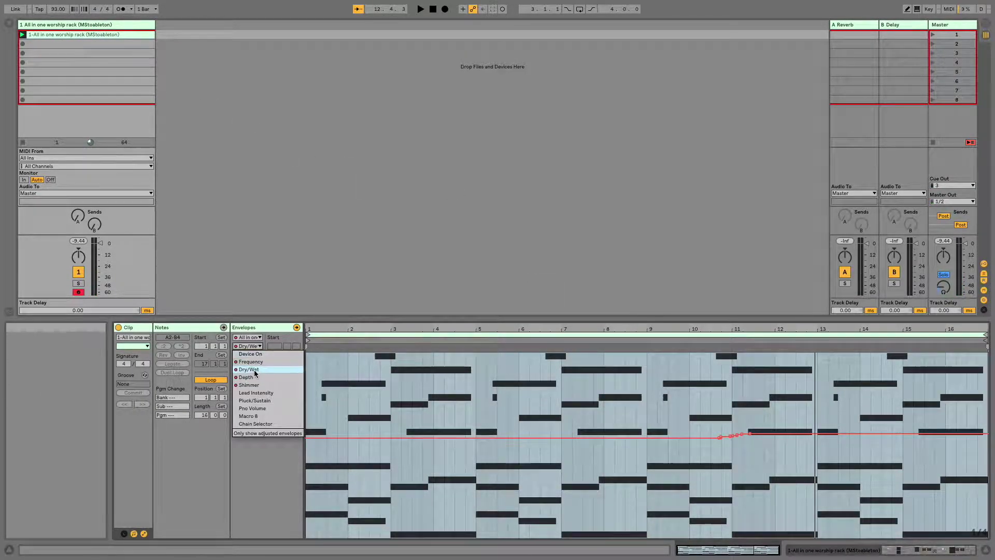
left_click(250, 361)
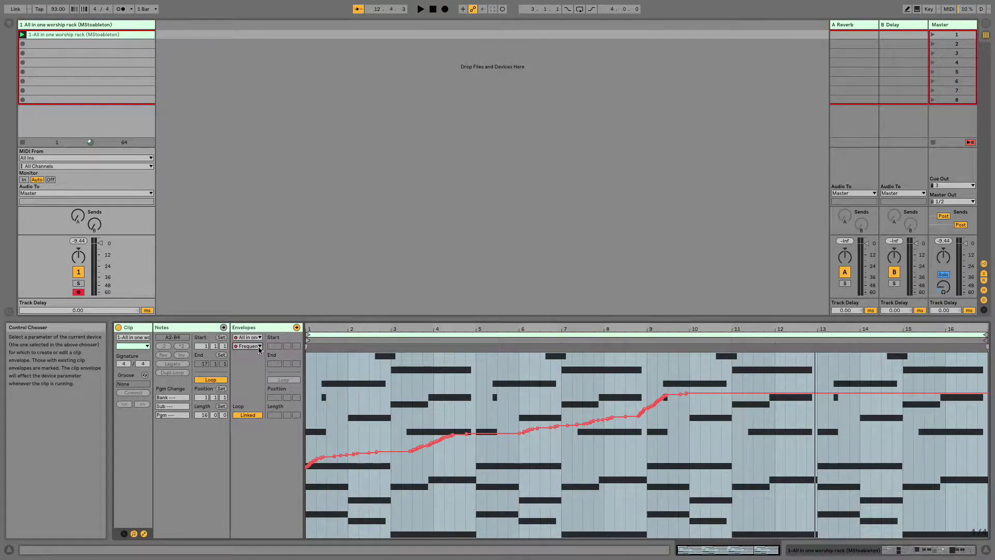
left_click(255, 346)
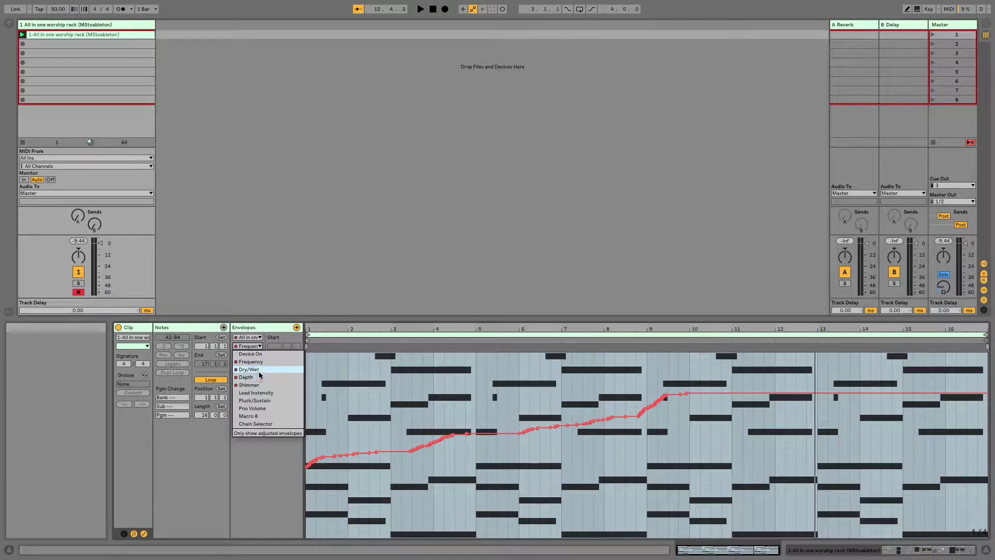
left_click(259, 376)
left_click(249, 345)
left_click(257, 382)
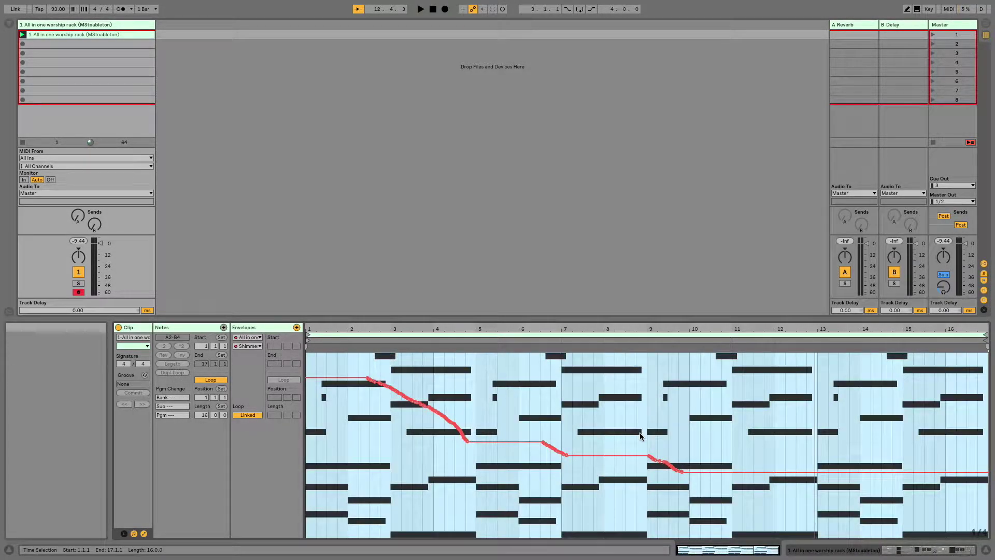
Step: Raise the Shimmer envelope over bars 9–10, draw stepped values there, then return to the rack
left_click_drag(646, 430, 662, 465)
left_click(685, 437)
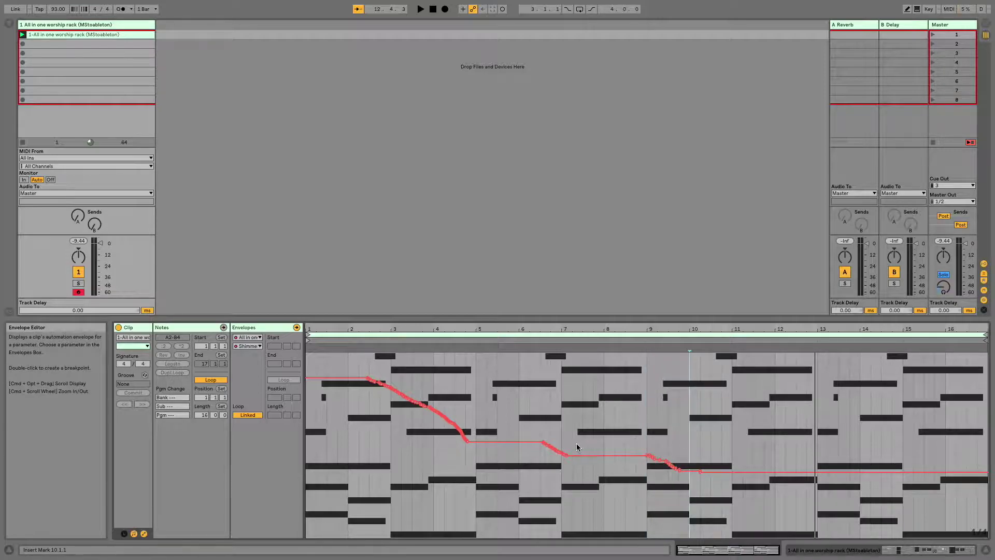
left_click(909, 9)
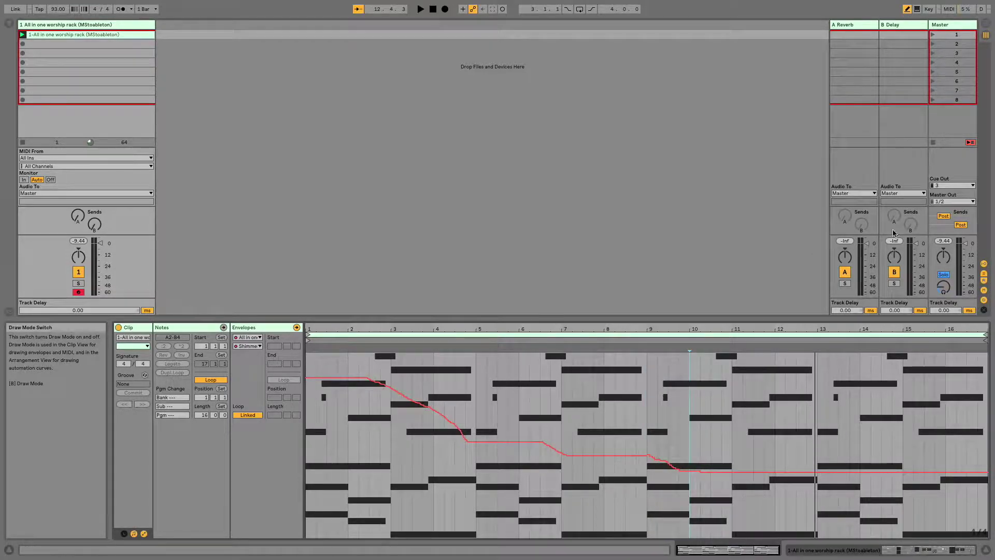
mouse_move(652, 450)
left_mouse_down()
mouse_move(674, 473)
mouse_move(700, 480)
left_mouse_up()
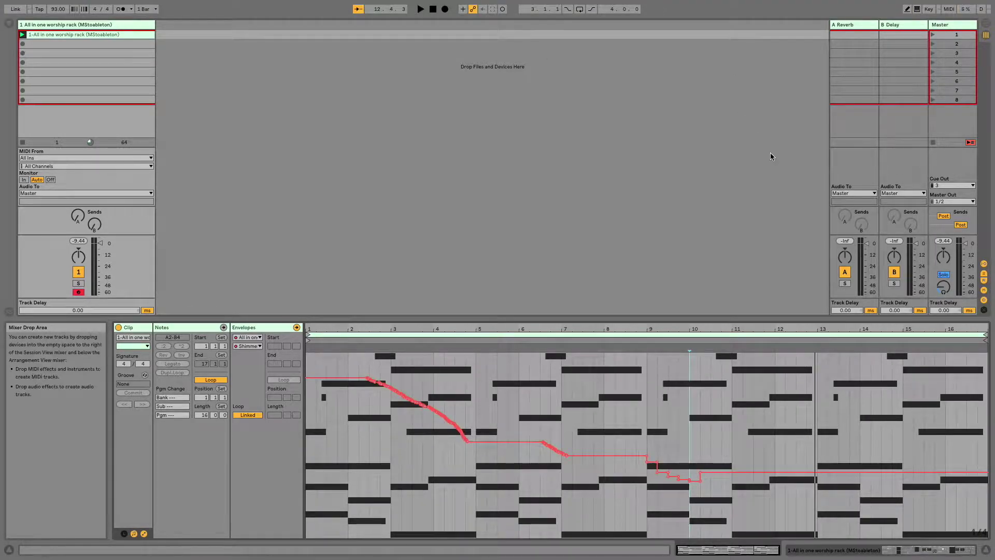
key("shift+Tab")
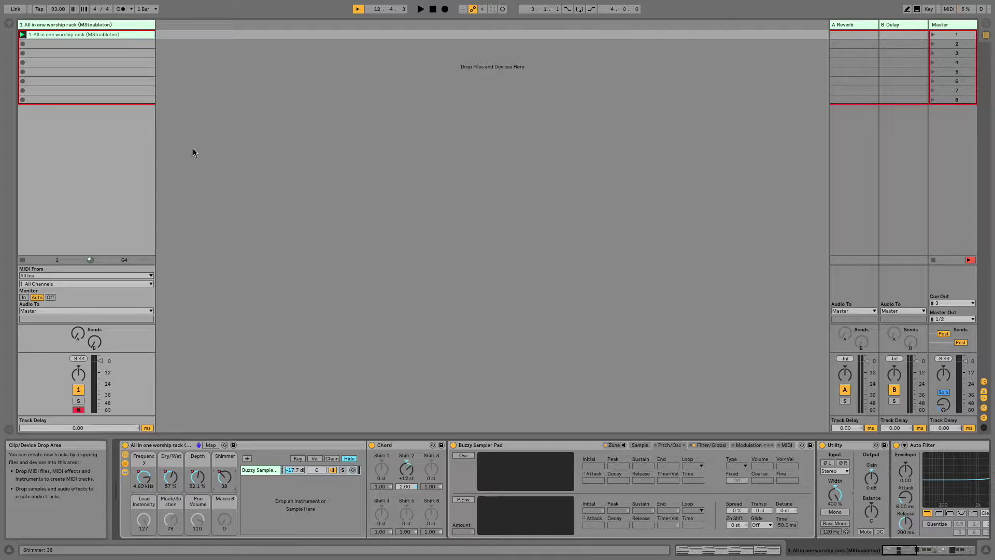